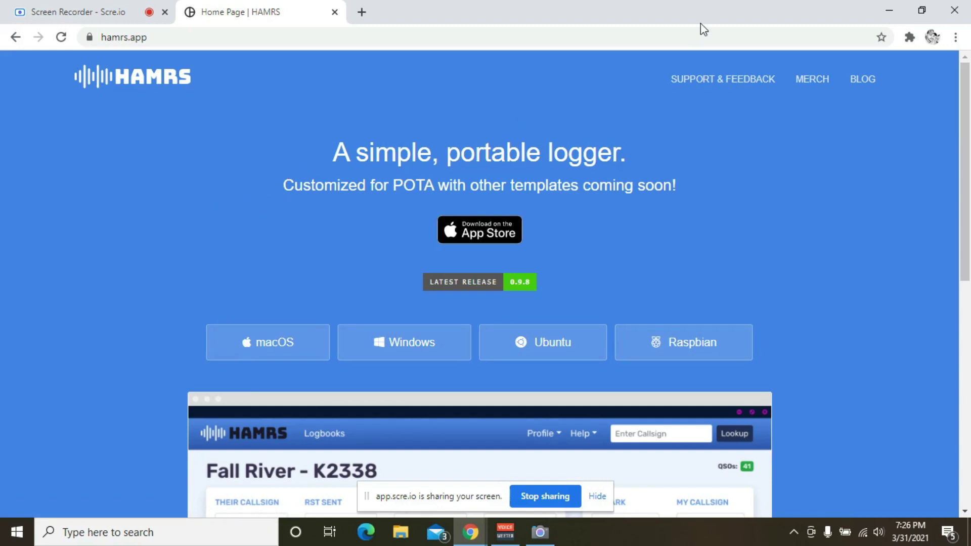
Minimize the browser, launch HAMRS from its desktop icon, and maximize its window.
left_click(890, 11)
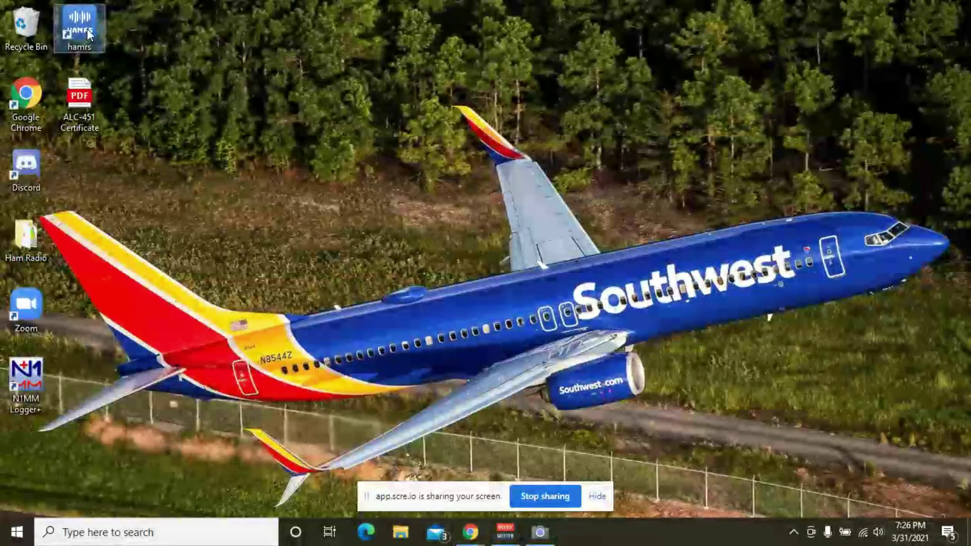
double_click(88, 31)
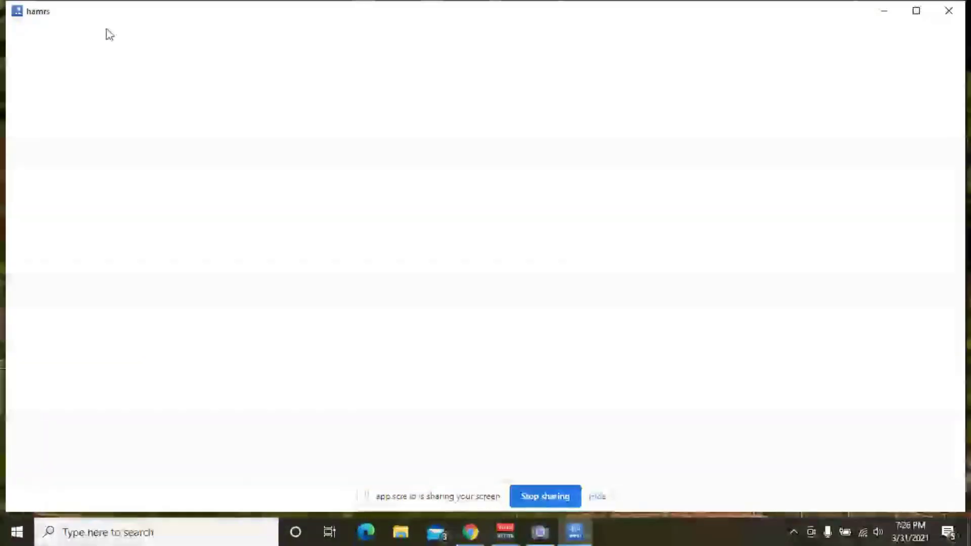
left_click(915, 11)
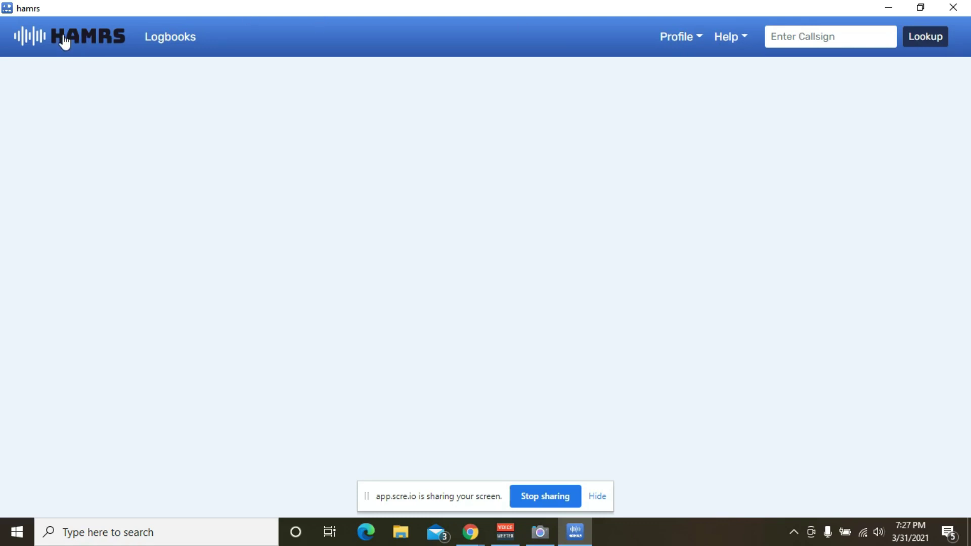
Open the K5QBF logbook and enter a contact at 7.200 MHz in SSB mode.
left_click(164, 40)
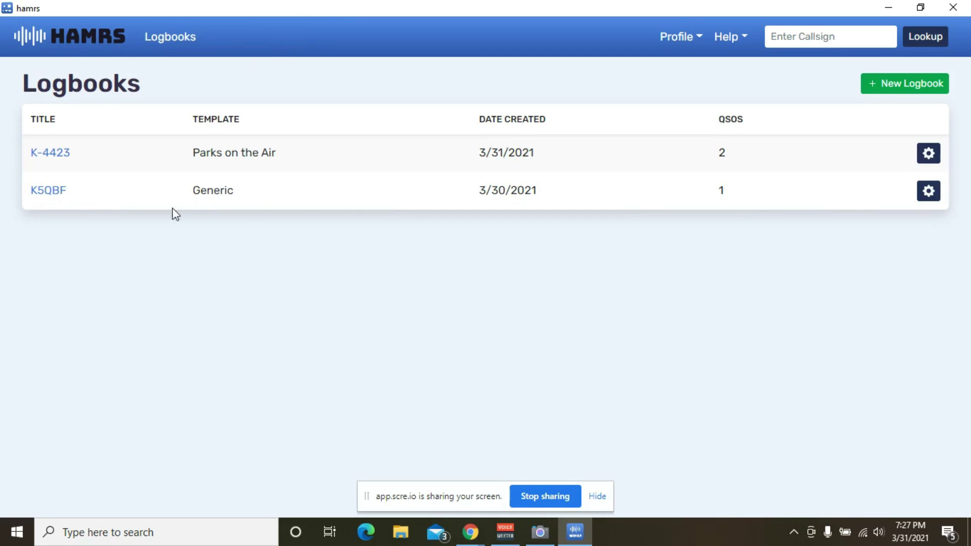
left_click(50, 192)
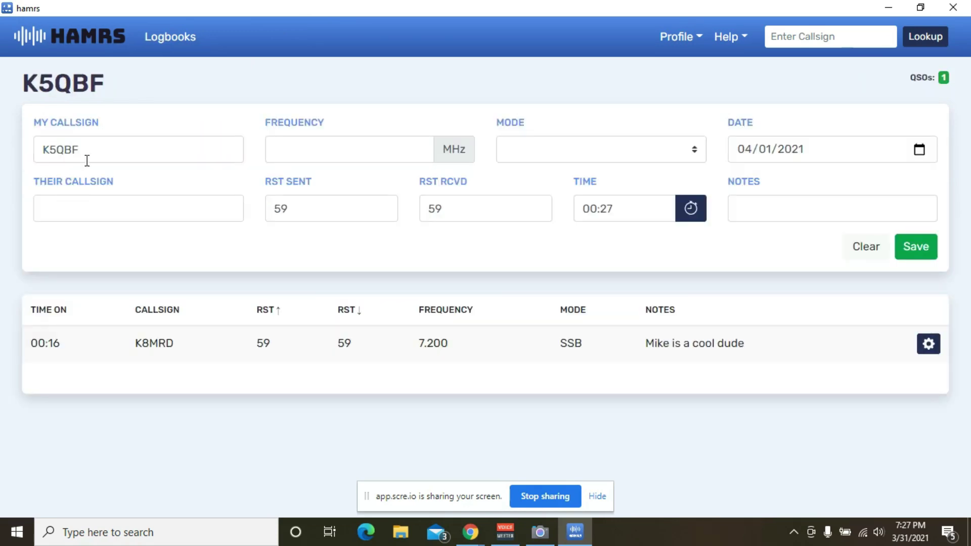
left_click(309, 151)
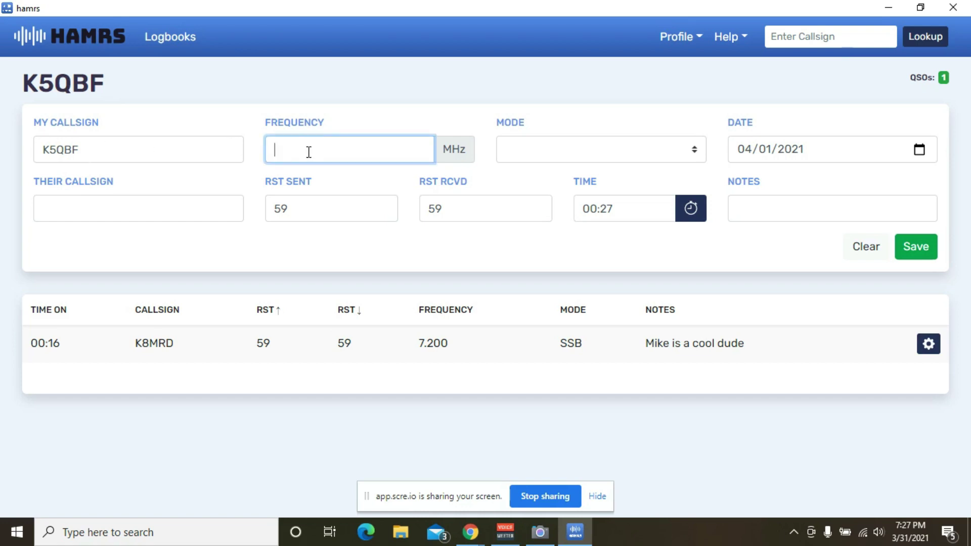
type("7.200")
key("Tab")
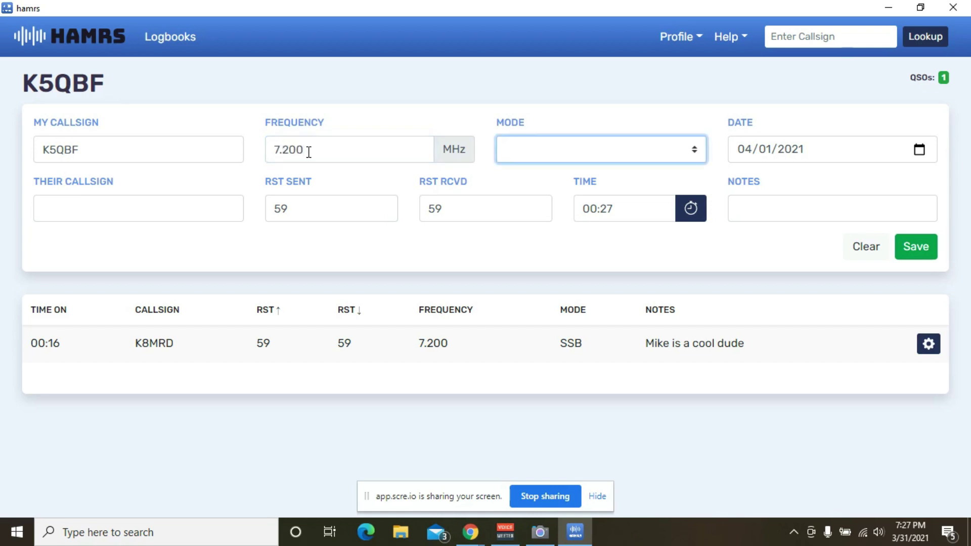
key("s")
Enter K8MRD as their callsign and advance past the reports to Notes.
left_click(130, 212)
type("K")
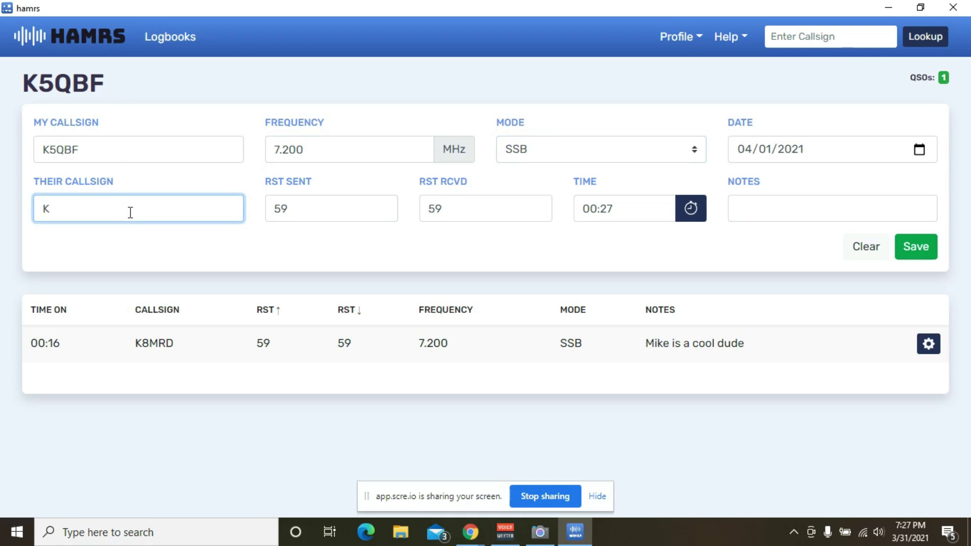
type("8MRD")
key("Tab")
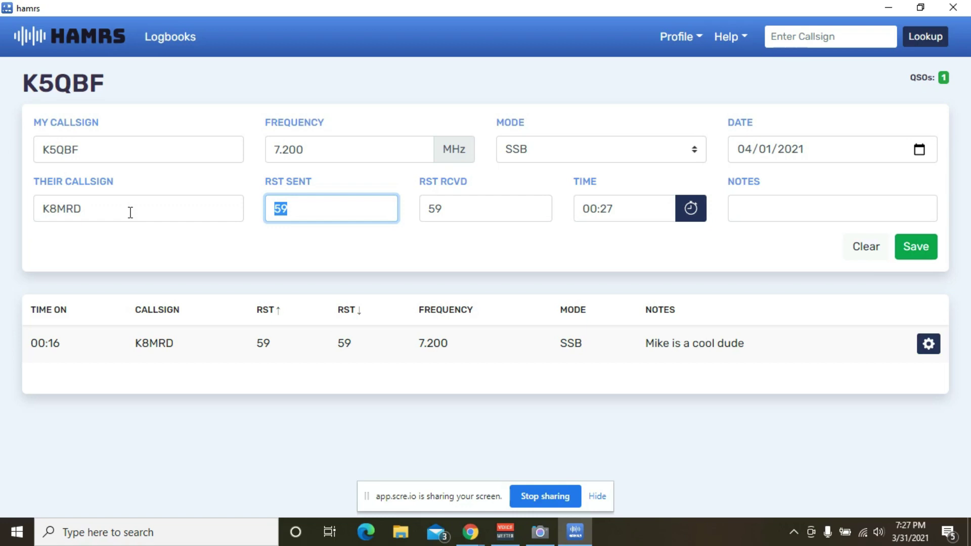
key("Tab")
key("Tab")
key("Tab")
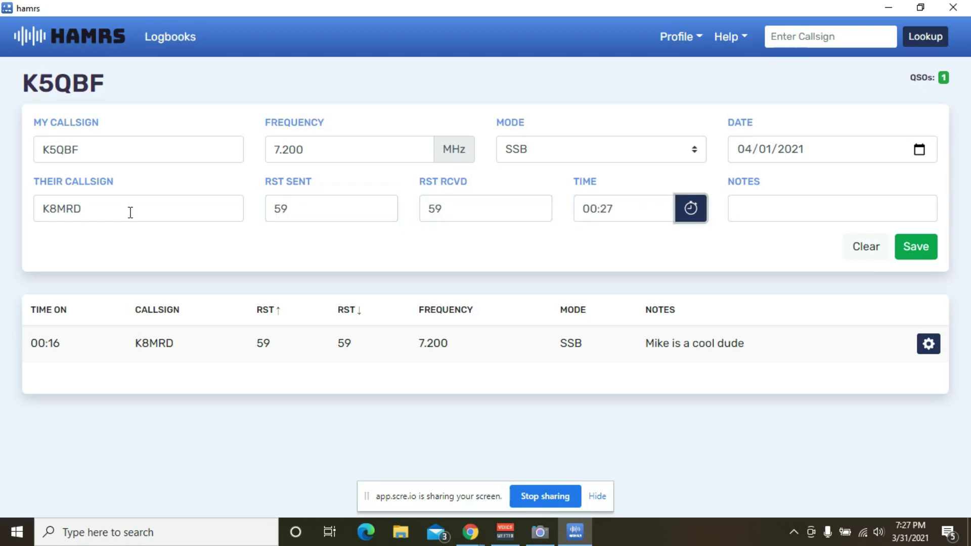
key("Tab")
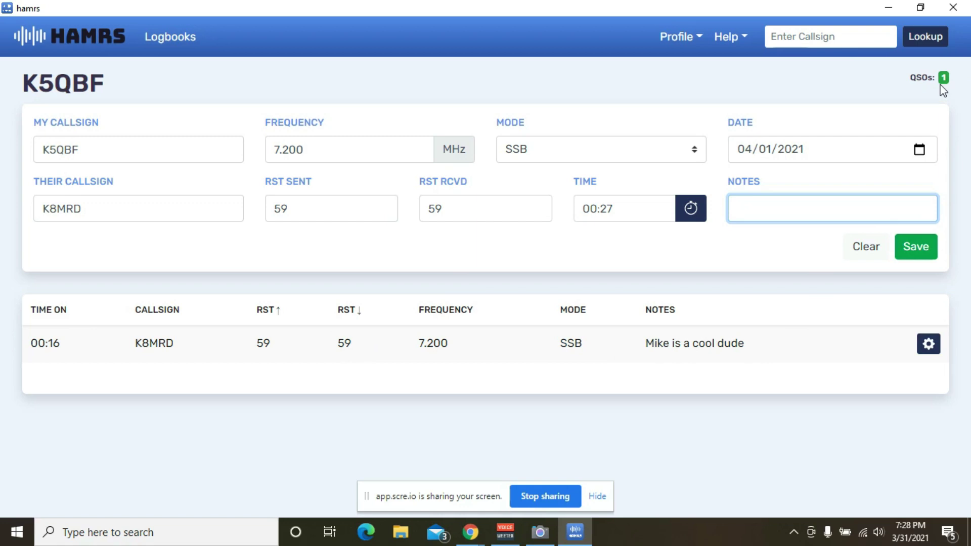
left_click(162, 37)
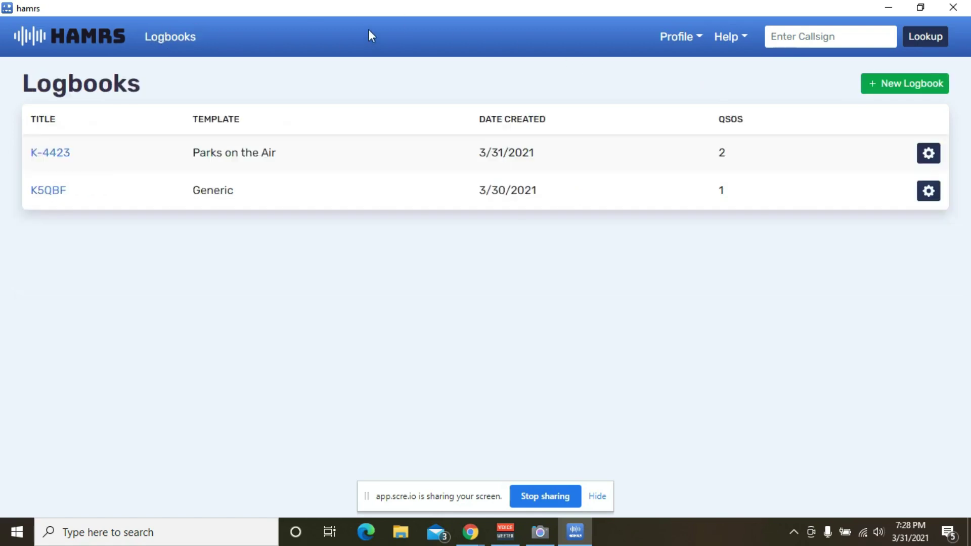
left_click(50, 153)
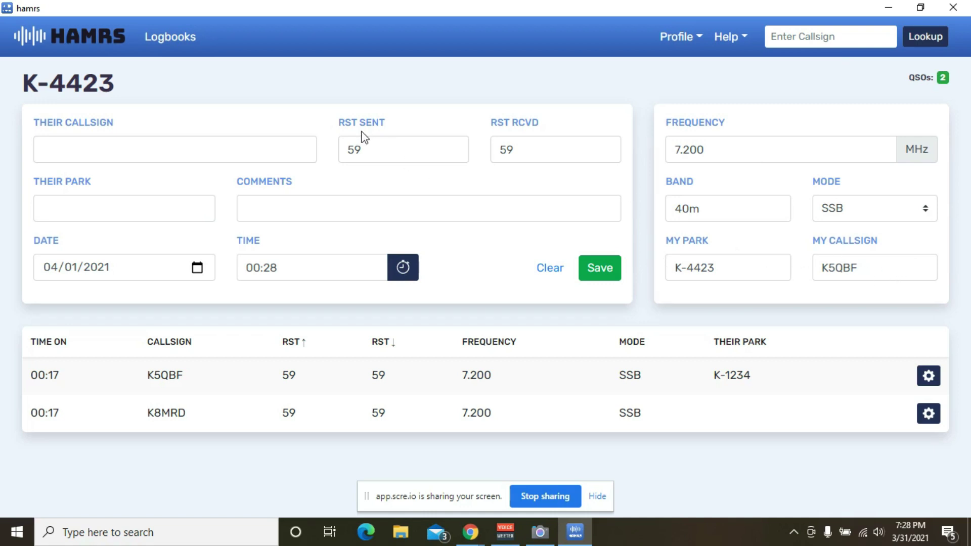
left_click(54, 147)
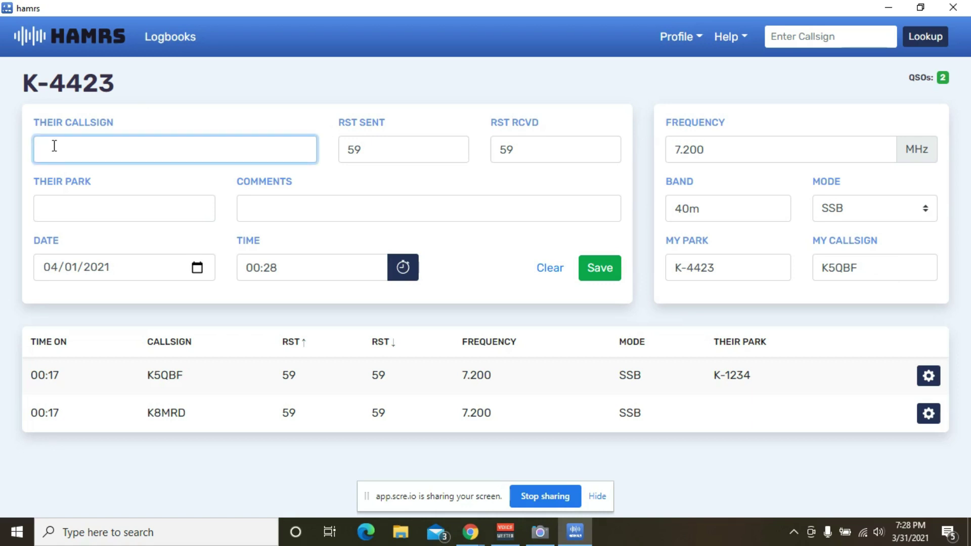
type("K5QBF")
key("Tab")
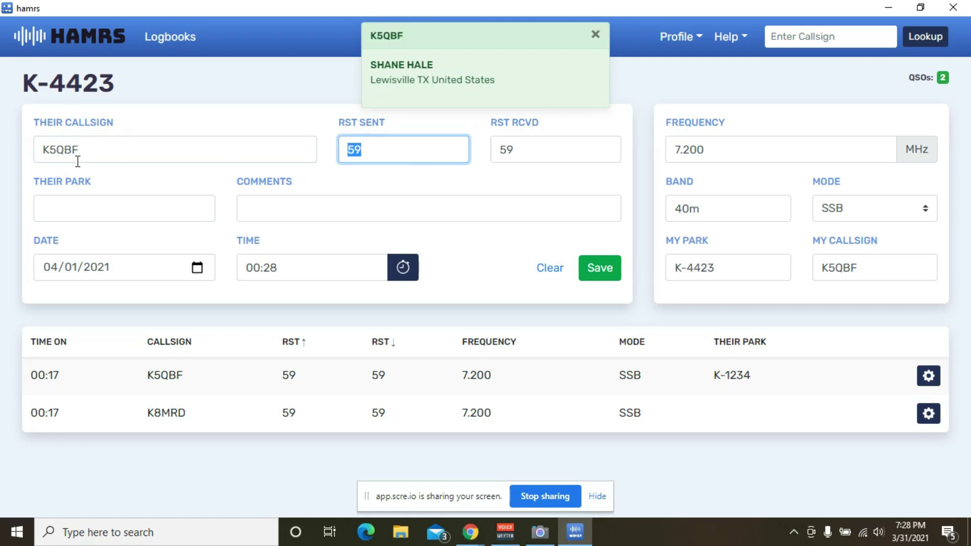
left_click(68, 209)
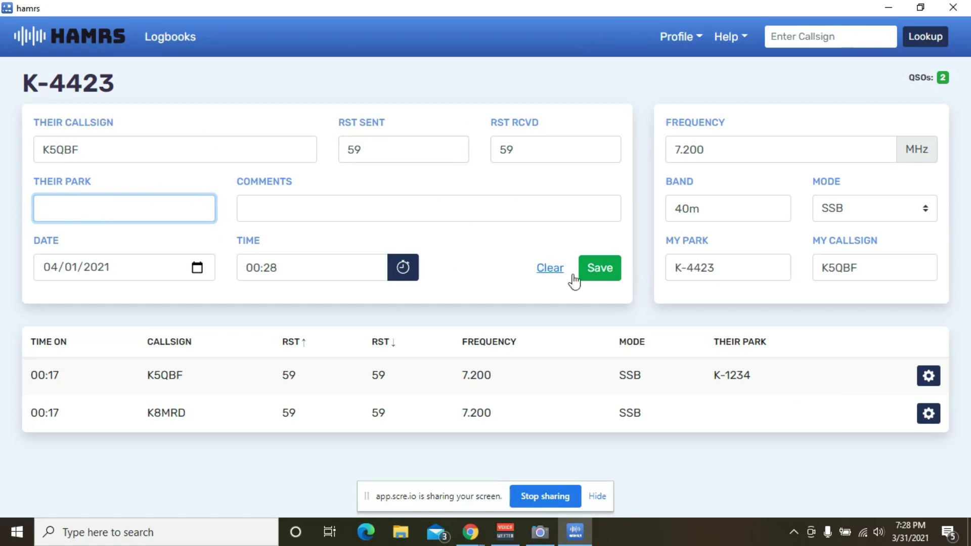
left_click(599, 269)
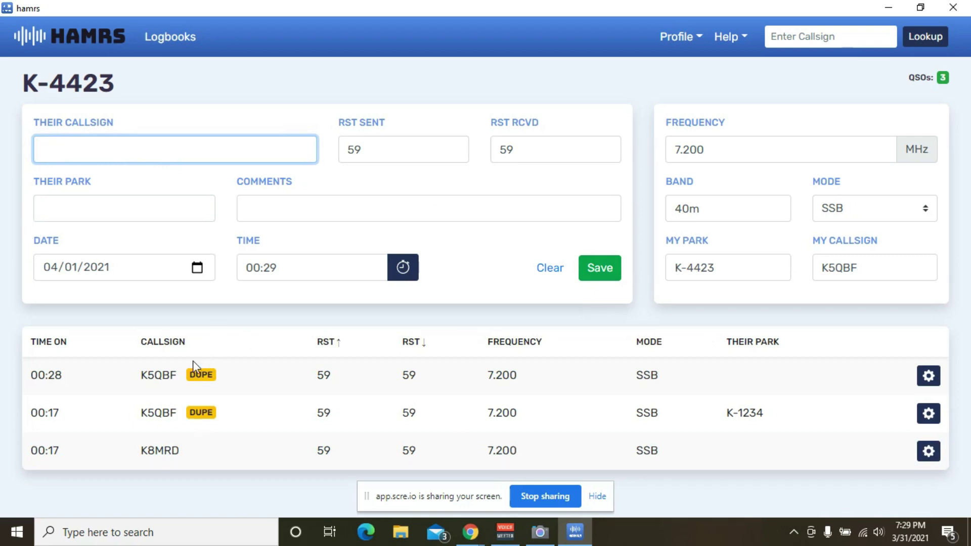
left_click(916, 387)
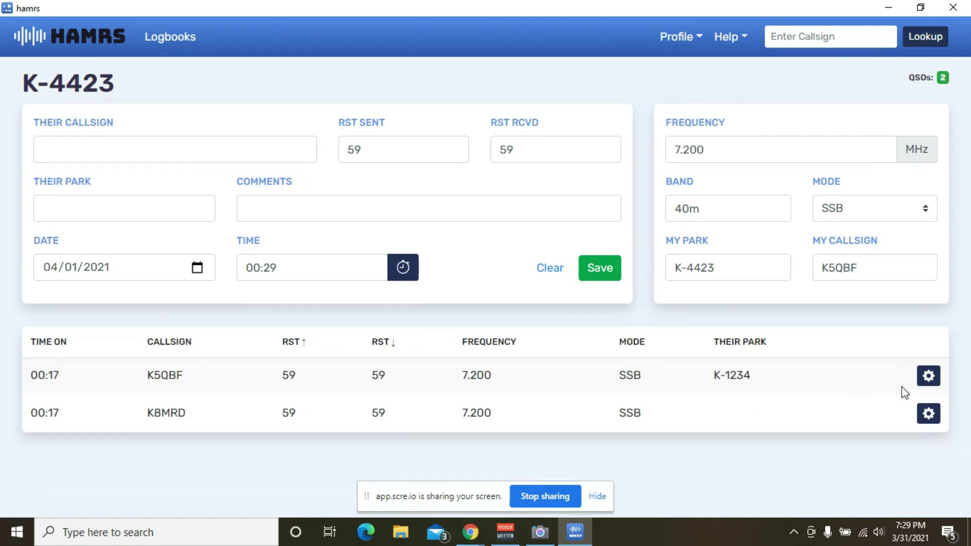
left_click(929, 379)
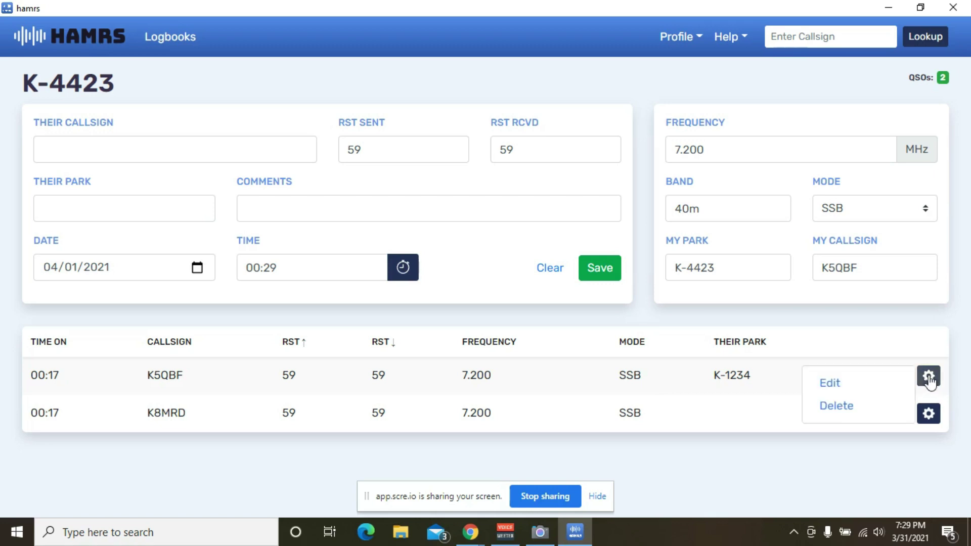
left_click(843, 382)
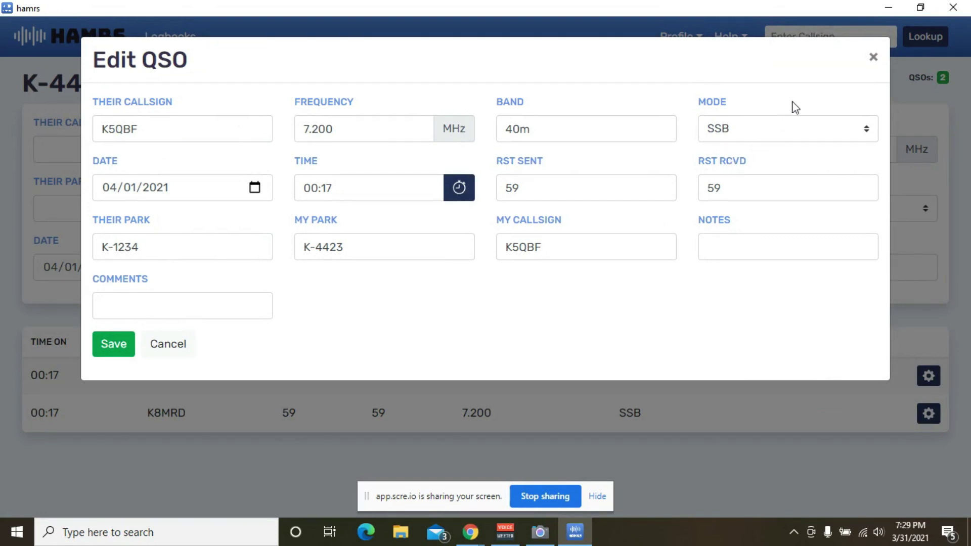
left_click(873, 57)
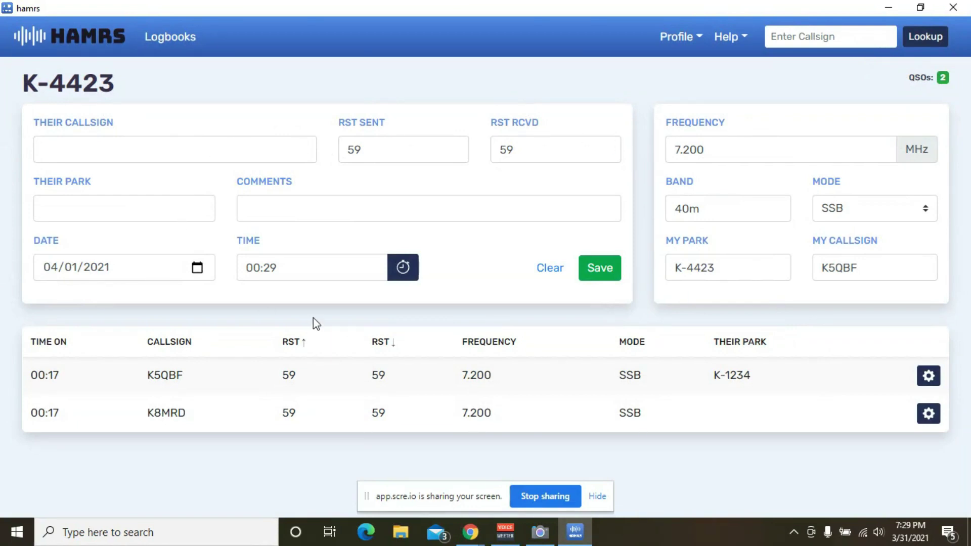
From the Logbooks list, export the K-4423 logbook as .ADI, then close the Save As dialog.
left_click(174, 40)
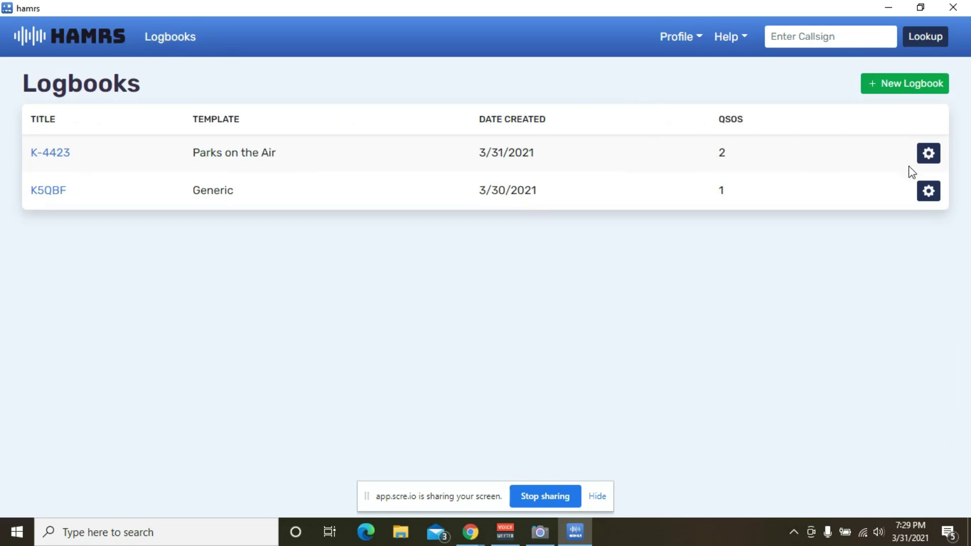
left_click(928, 154)
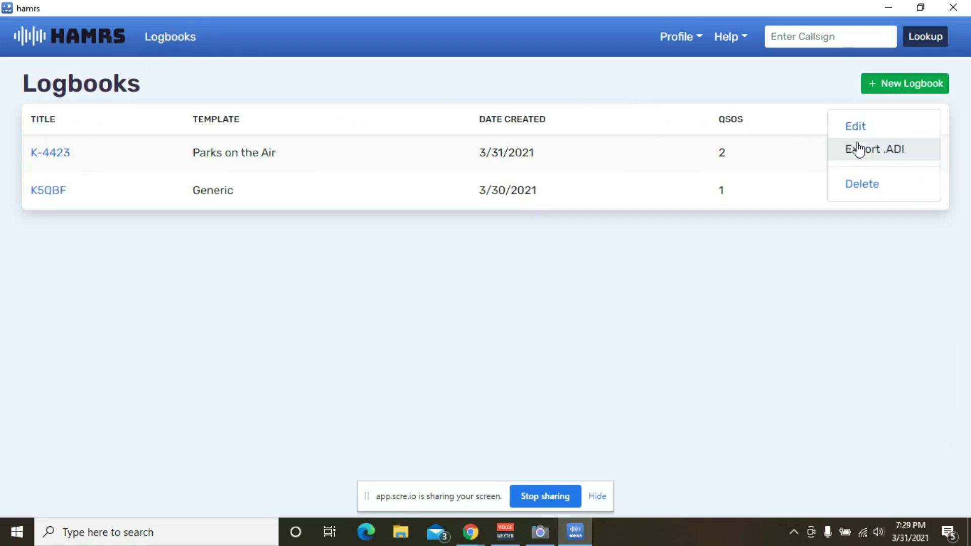
left_click(884, 152)
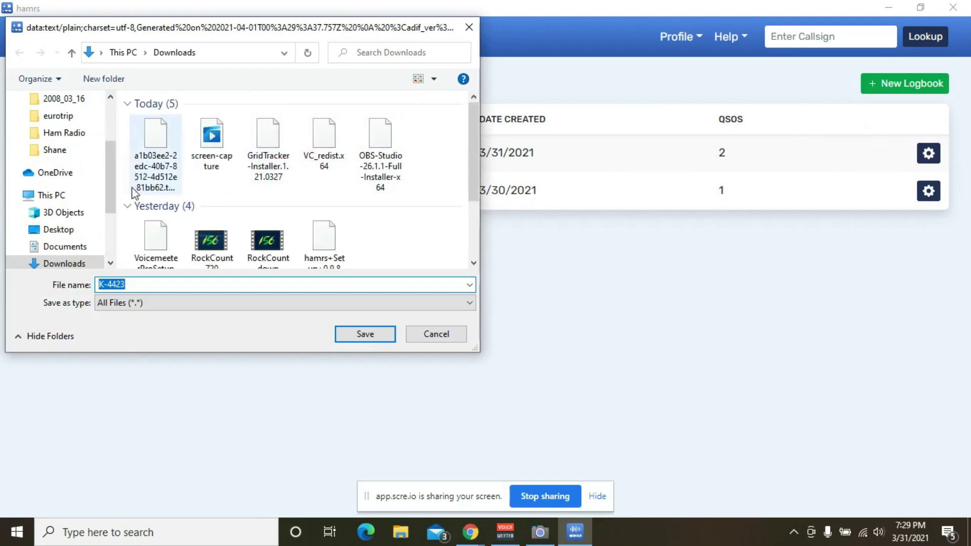
left_click(437, 335)
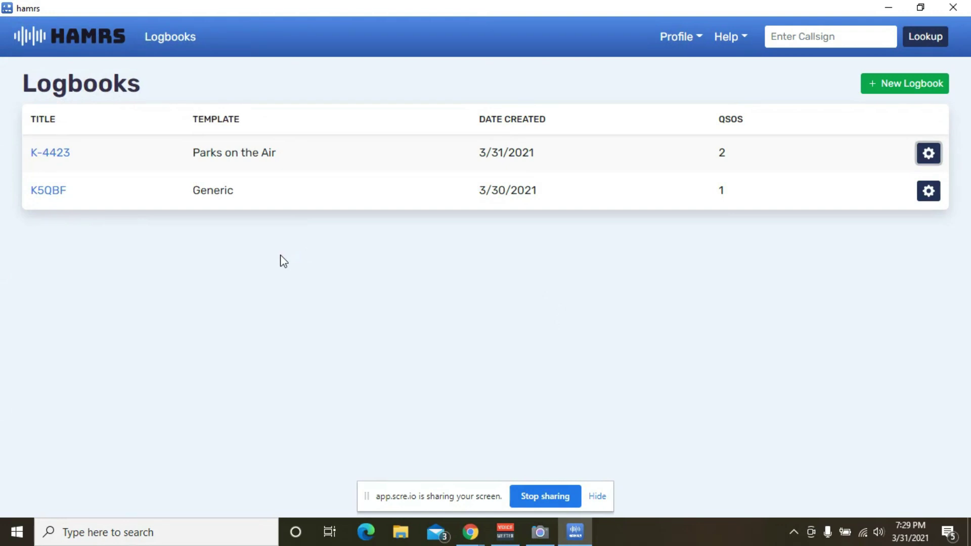